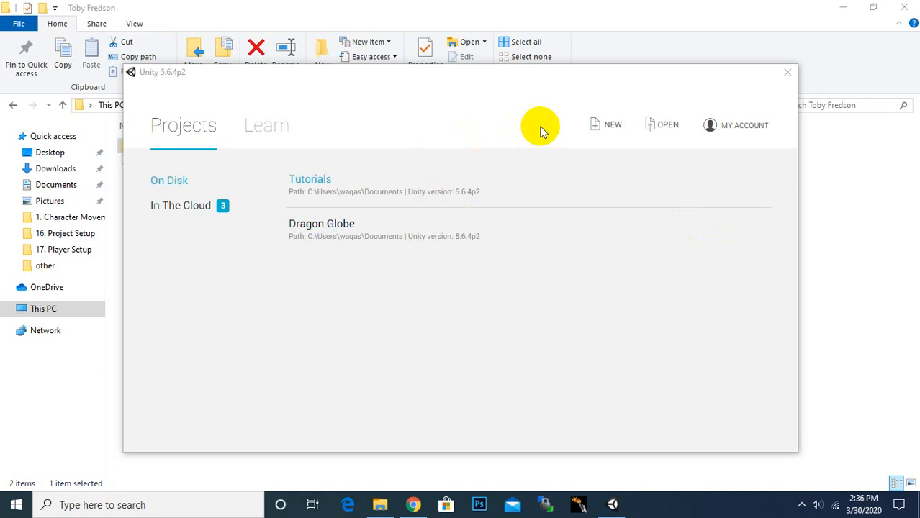
Create a new 3D project named "Dino Shooter" in the default Documents location
left_click(606, 128)
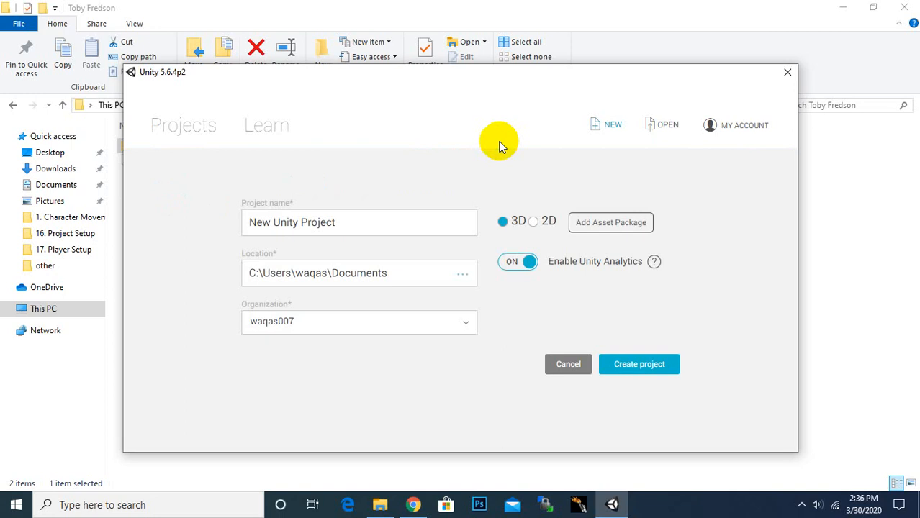
left_click_drag(353, 231, 186, 230)
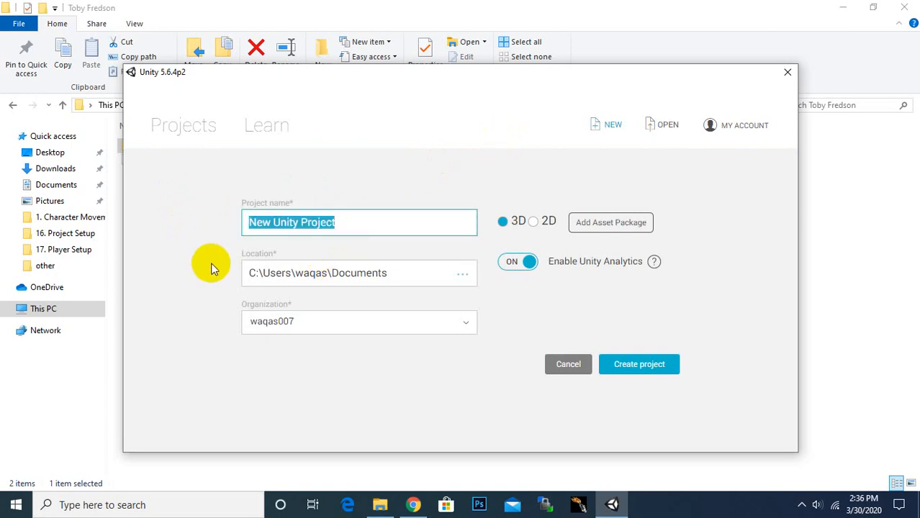
type("Dino")
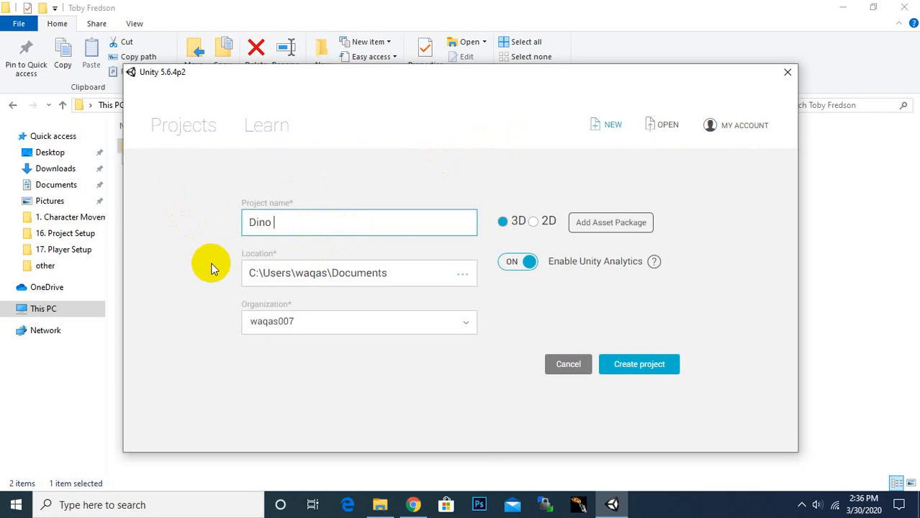
type(" Shooter")
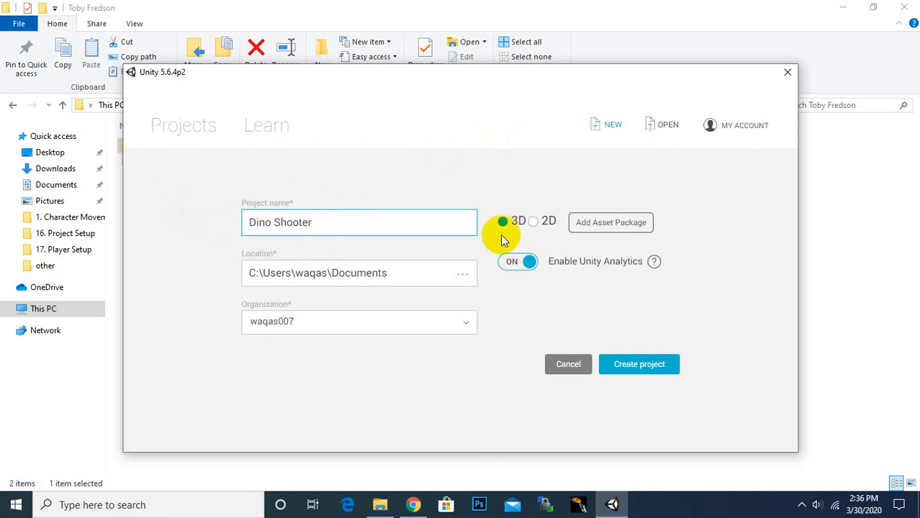
left_click(630, 373)
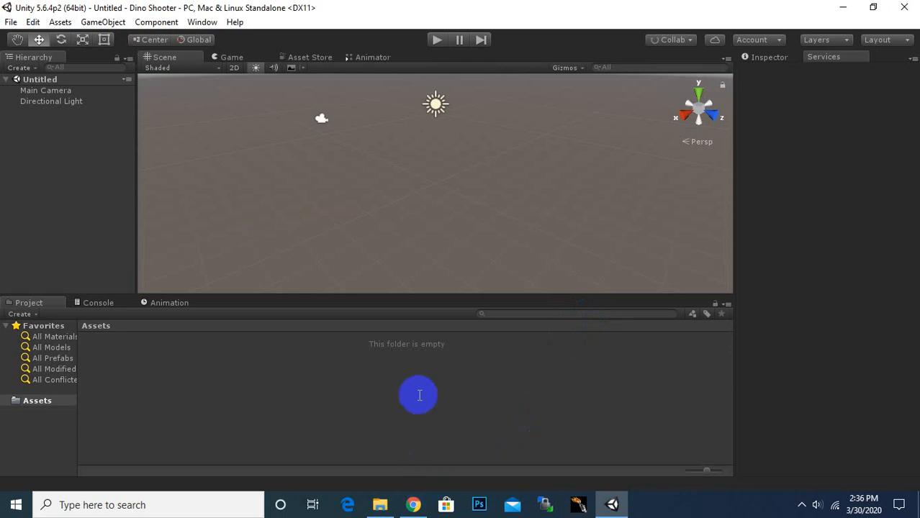
Import the "Rocky Hills Environment - Light Pack" folder from File Explorer into the Unity project's Assets folder
left_click(379, 505)
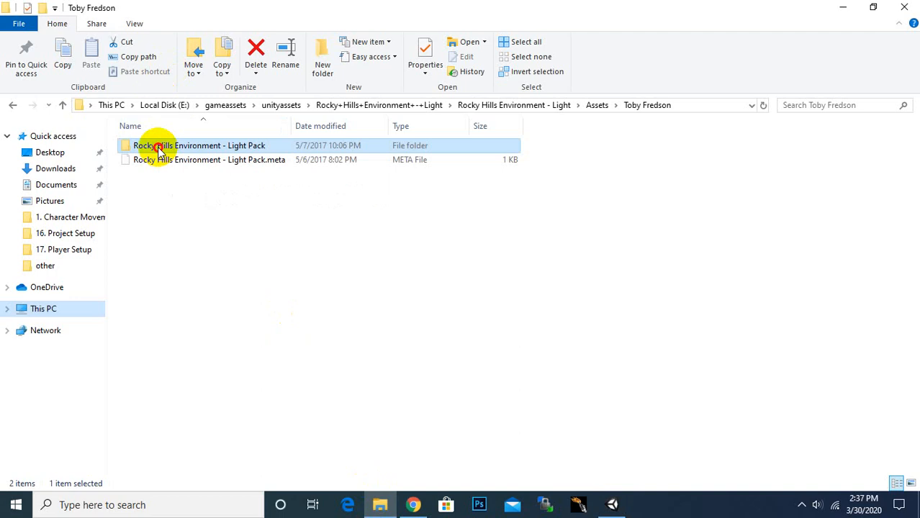
left_click_drag(157, 150, 501, 417)
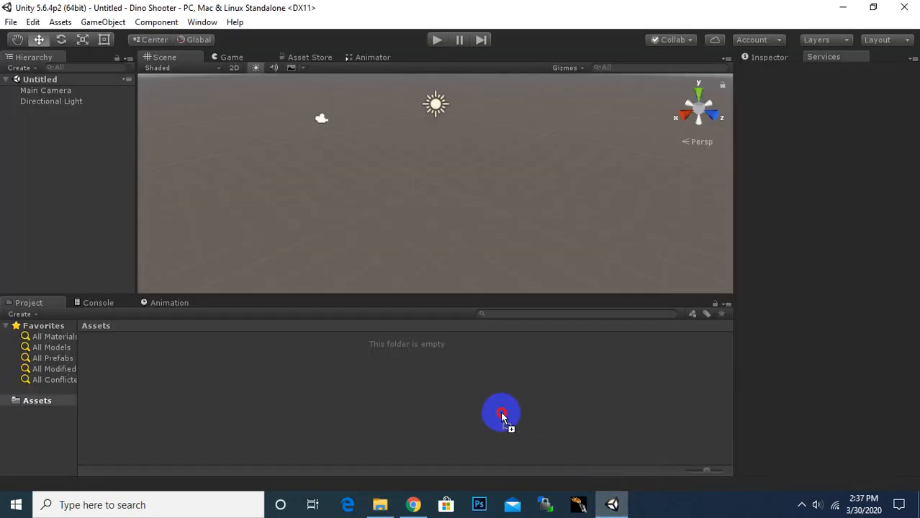
left_click(803, 509)
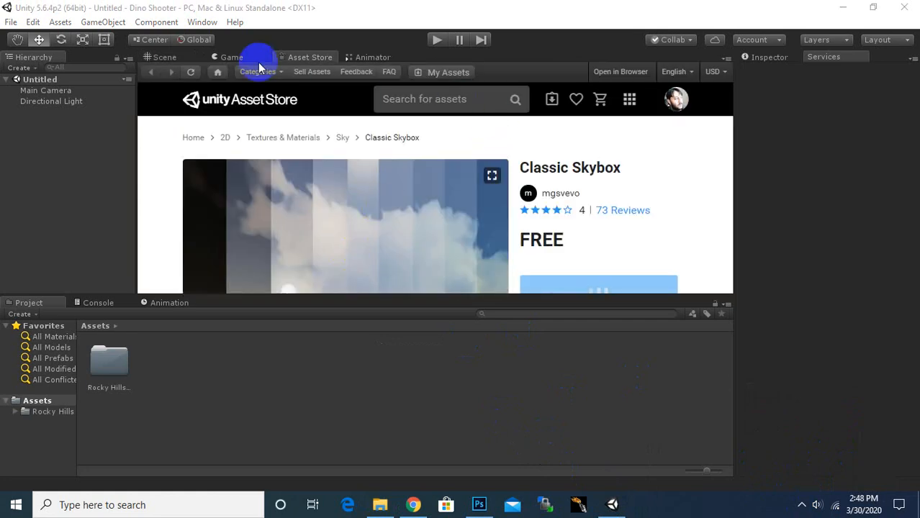
Import the complete Classic Skybox package from its Asset Store page into the project
scroll(582, 204, "down", 1)
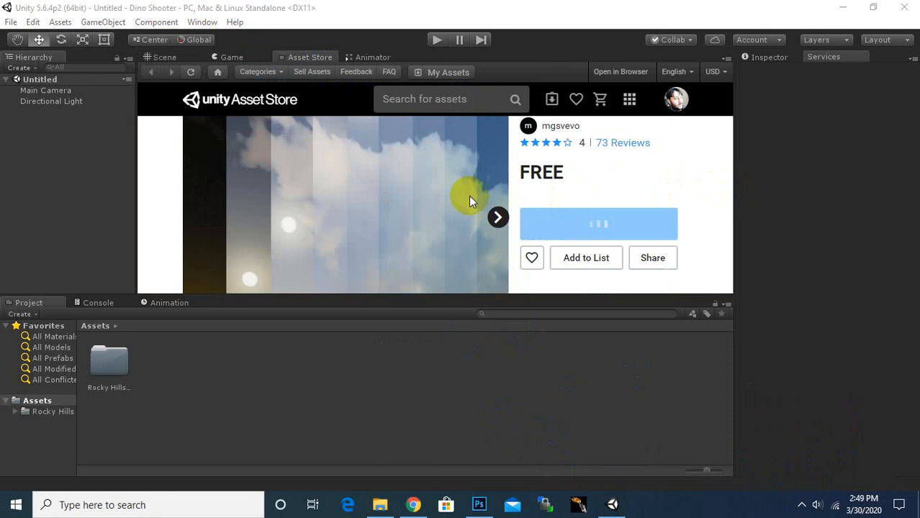
scroll(469, 195, "up", 1)
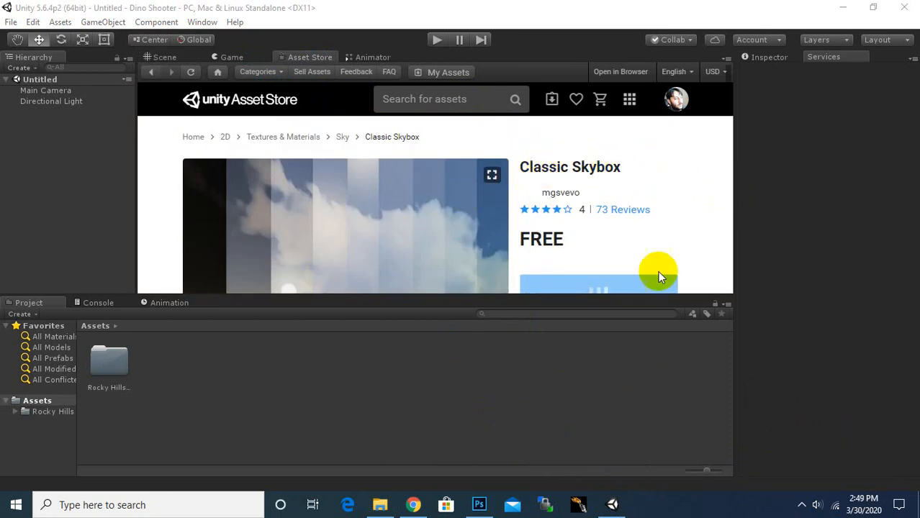
scroll(592, 239, "down", 1)
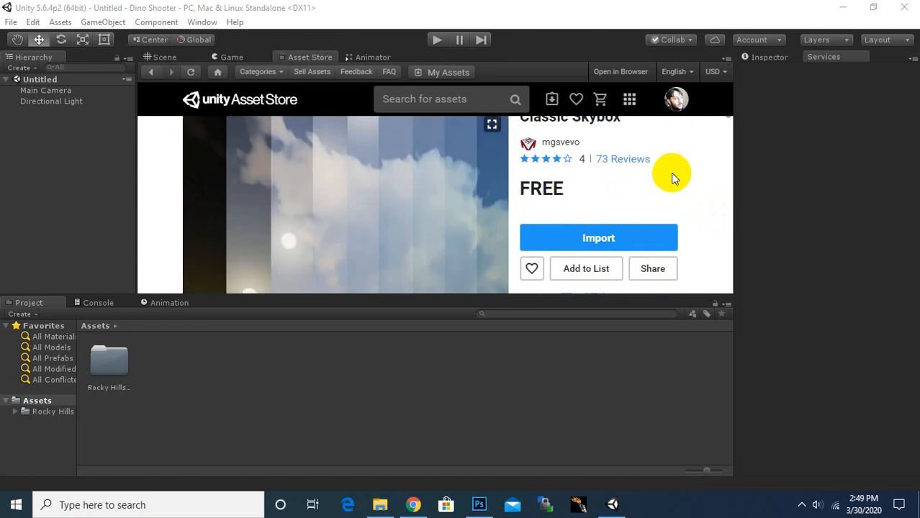
left_click(592, 238)
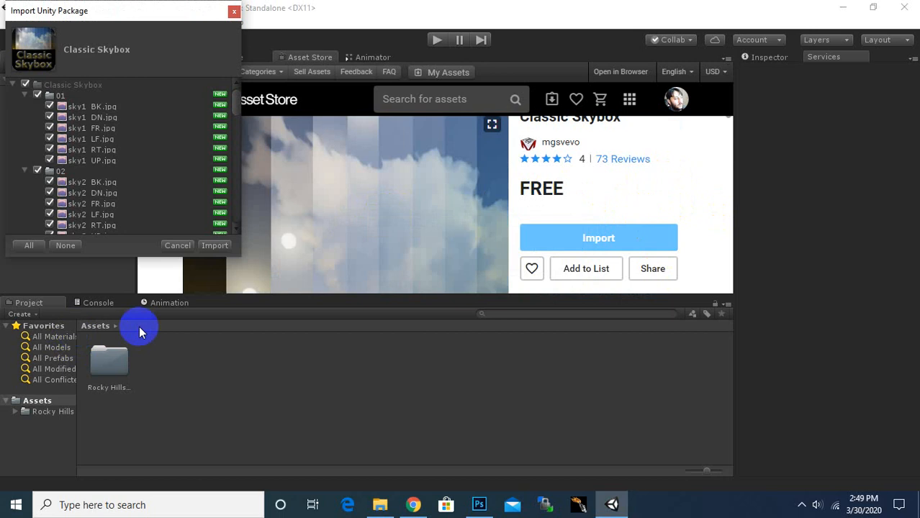
left_click(218, 245)
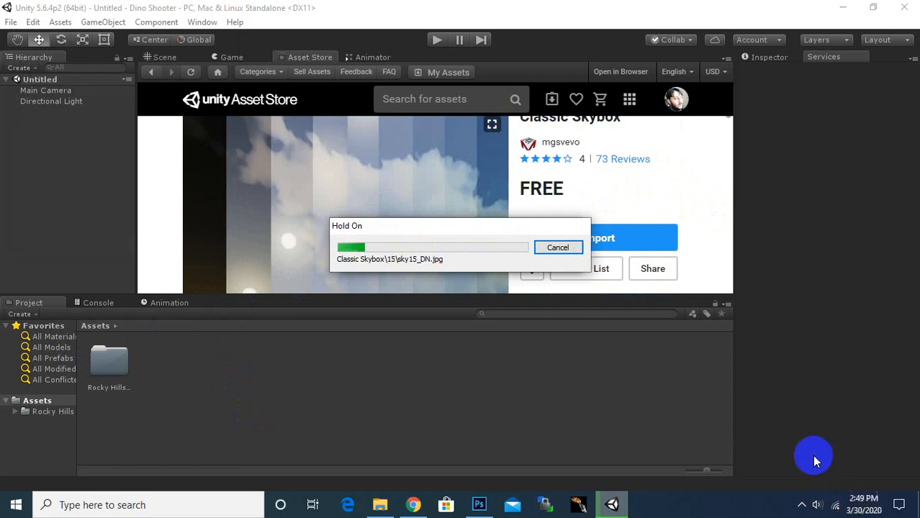
left_click(801, 505)
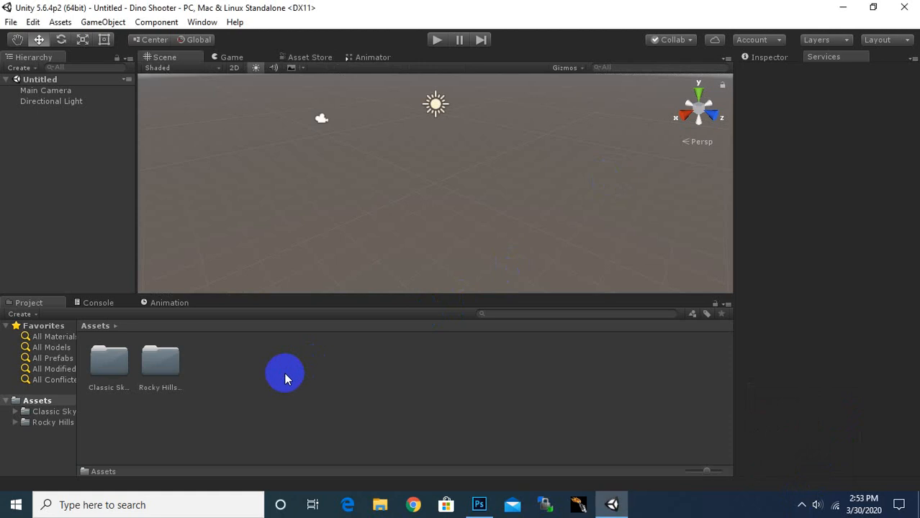
Create a folder named "Scenes" in Assets
right_click(284, 372)
mouse_move(396, 132)
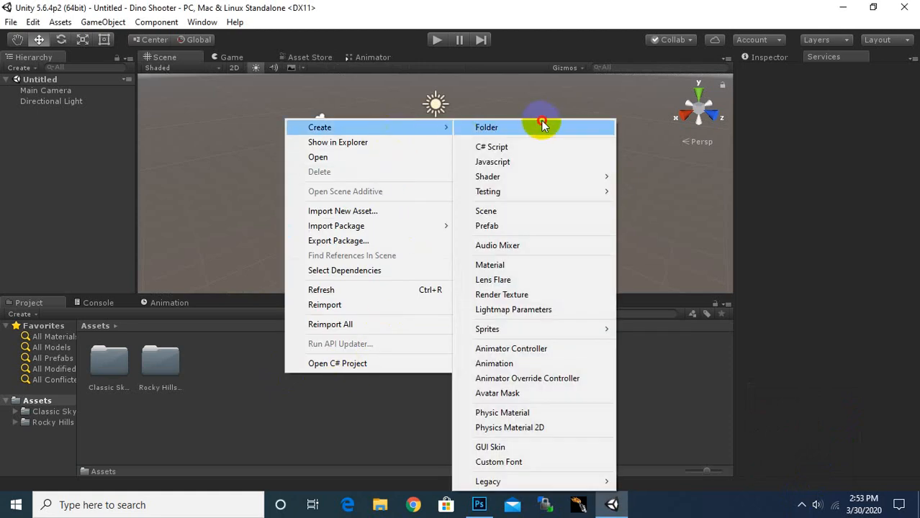
left_click(569, 130)
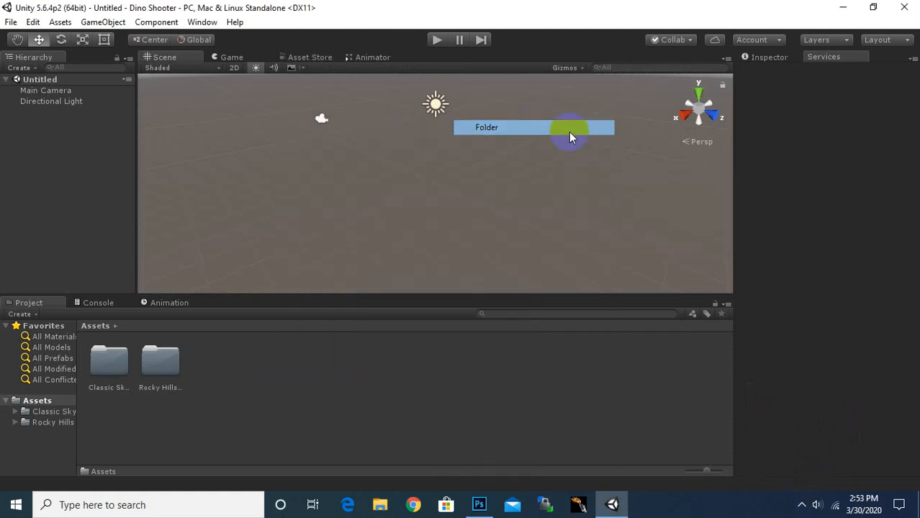
type("Scenes")
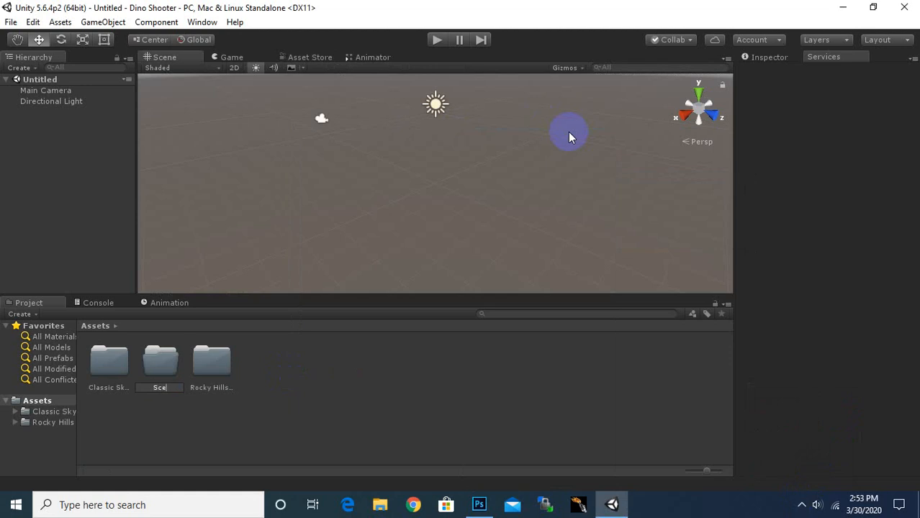
key("Return")
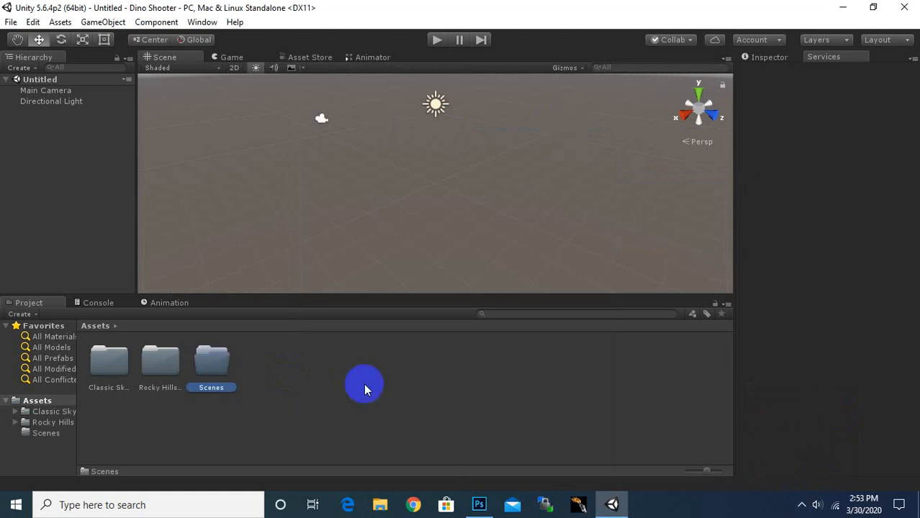
Create a folder named "Scripts" in Assets and leave no folder selected
right_click(350, 392)
mouse_move(447, 150)
left_click(548, 149)
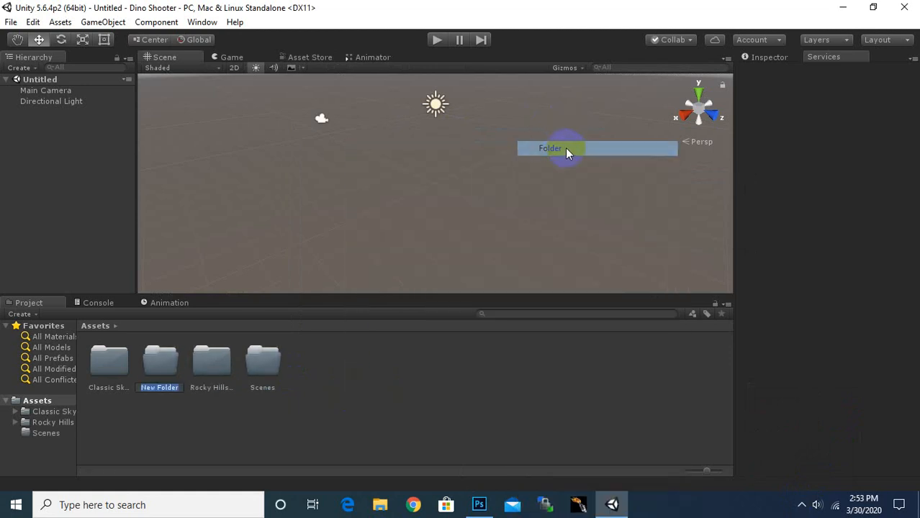
type("Scripts")
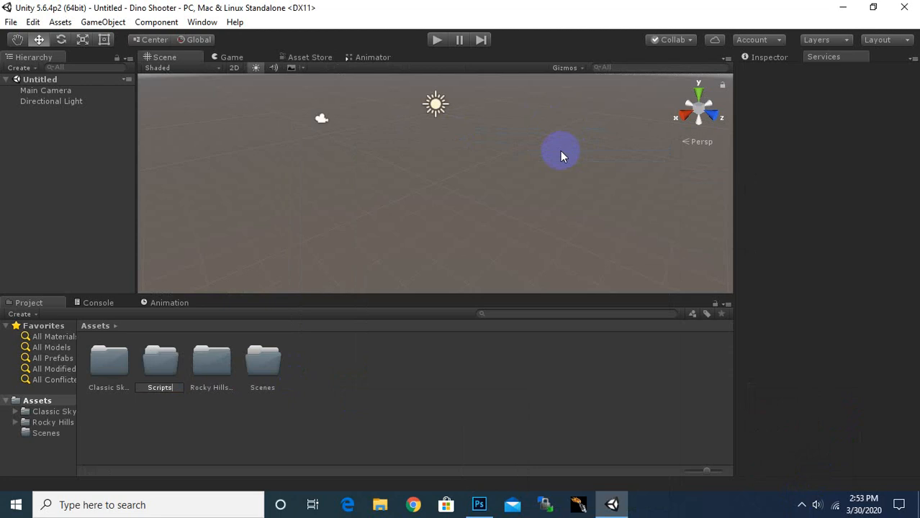
key("Return")
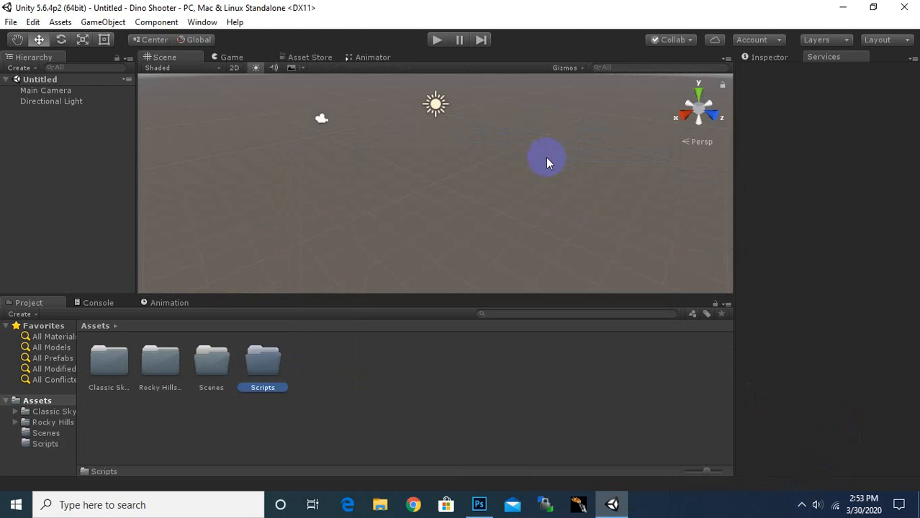
left_click(378, 434)
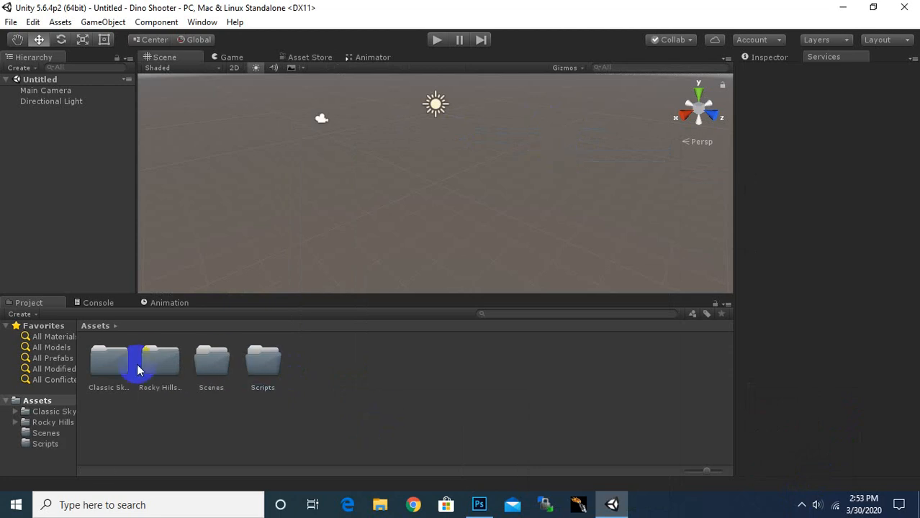
left_click(208, 363)
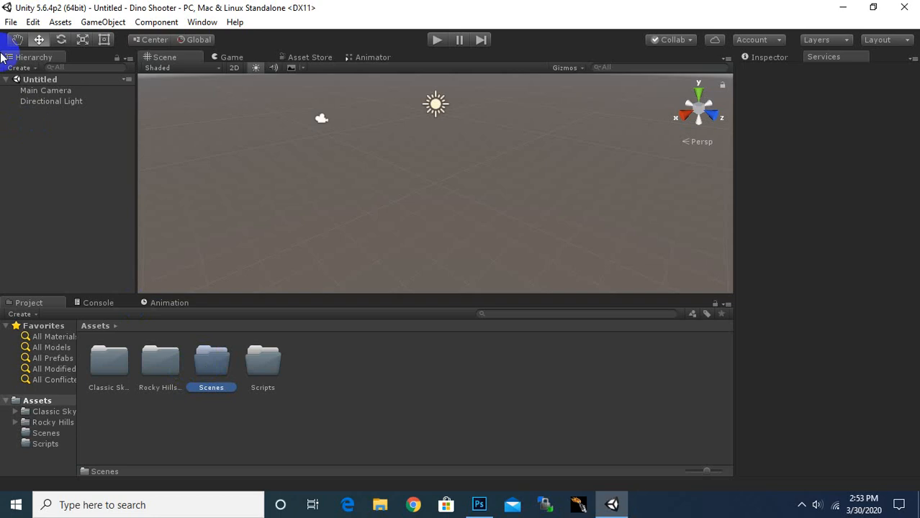
left_click(421, 364)
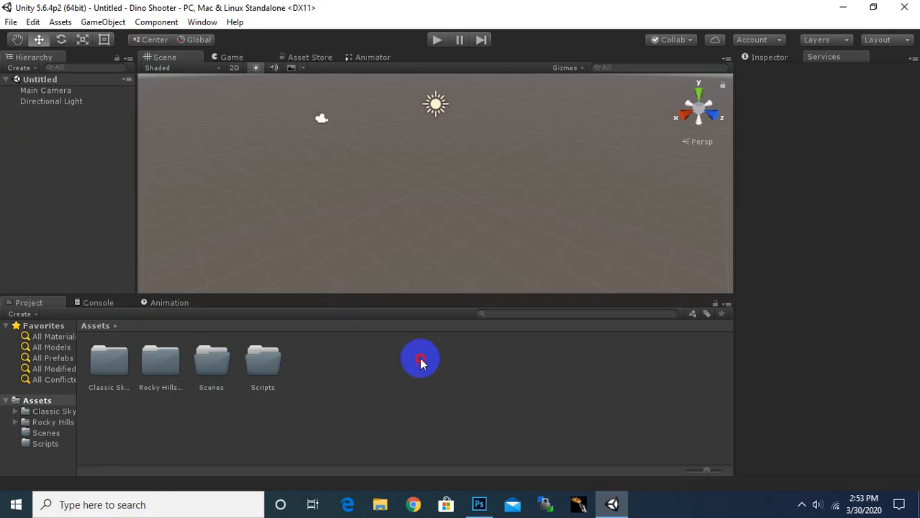
Open the ATSG_Sample scene from the Scenes folder of the Rocky Hills Environment - Light Pack
double_click(157, 364)
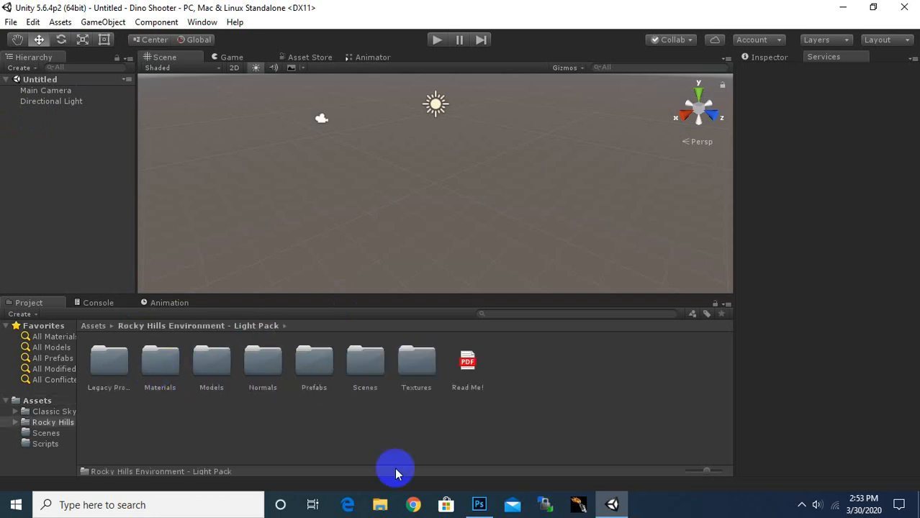
left_click(363, 371)
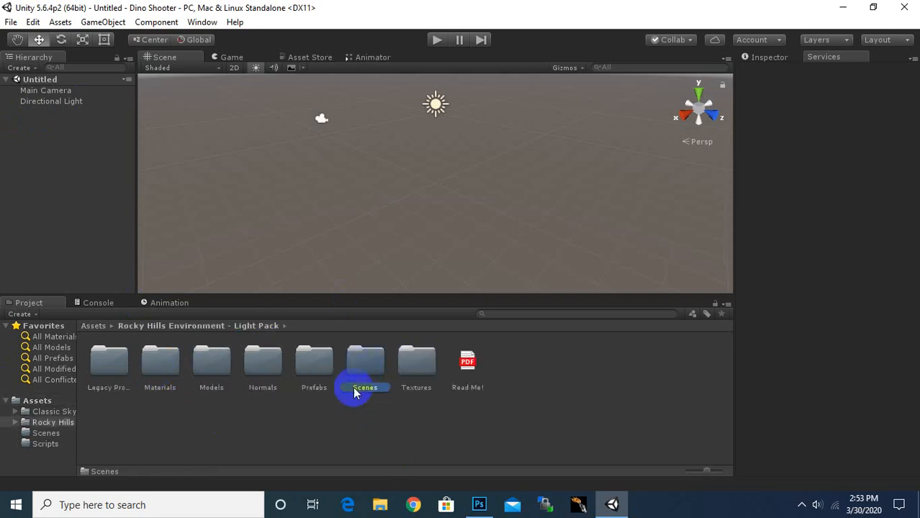
double_click(363, 371)
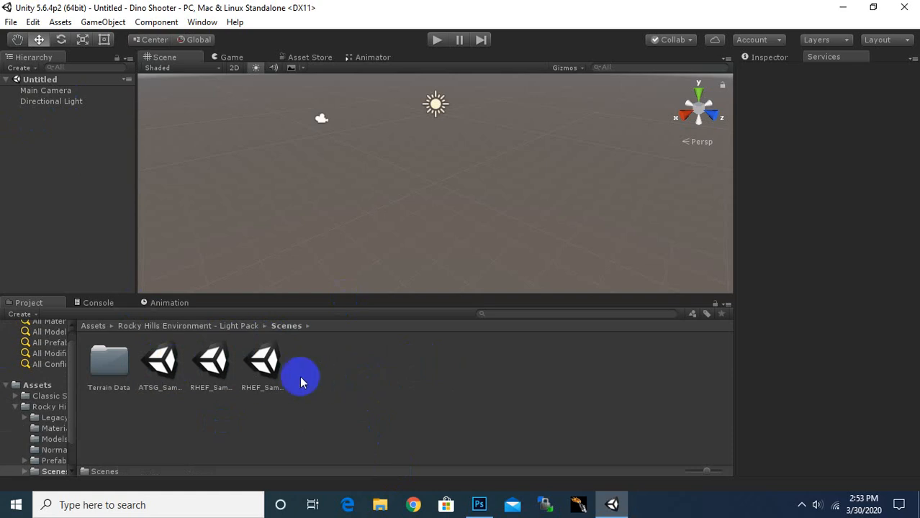
left_click(166, 368)
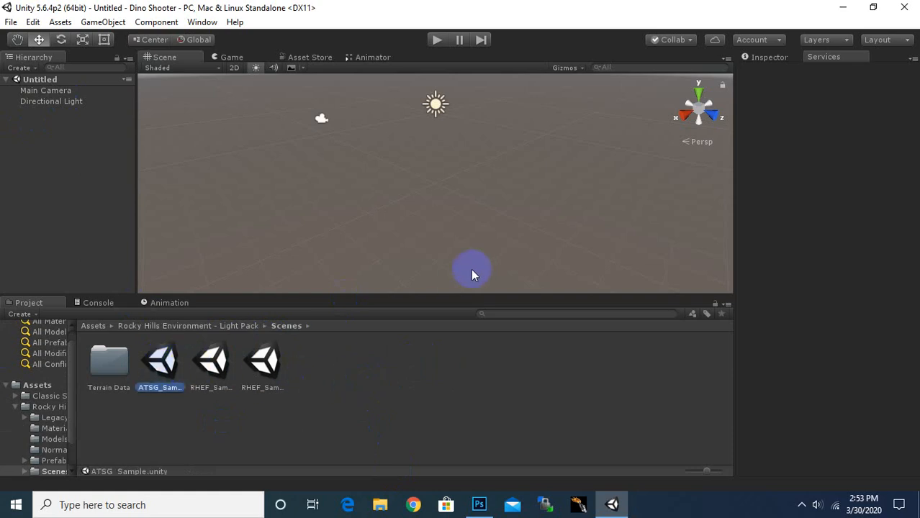
double_click(163, 365)
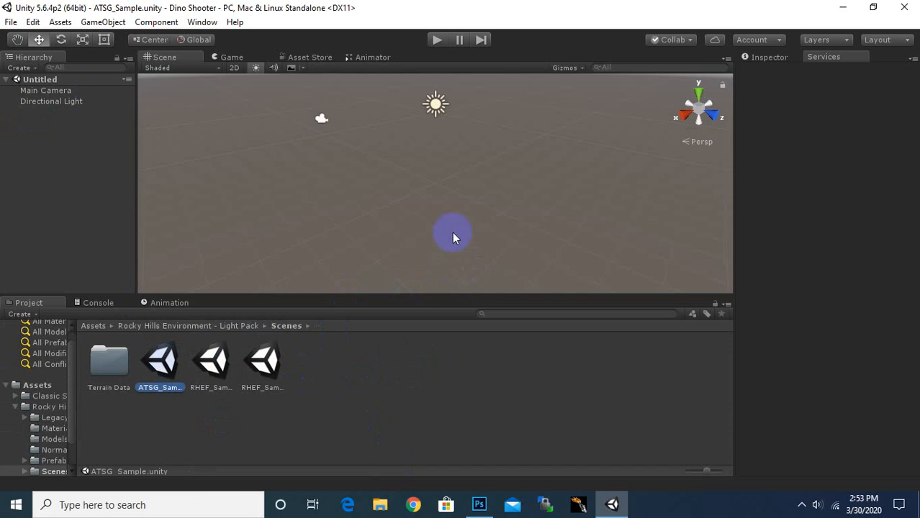
left_click(165, 366)
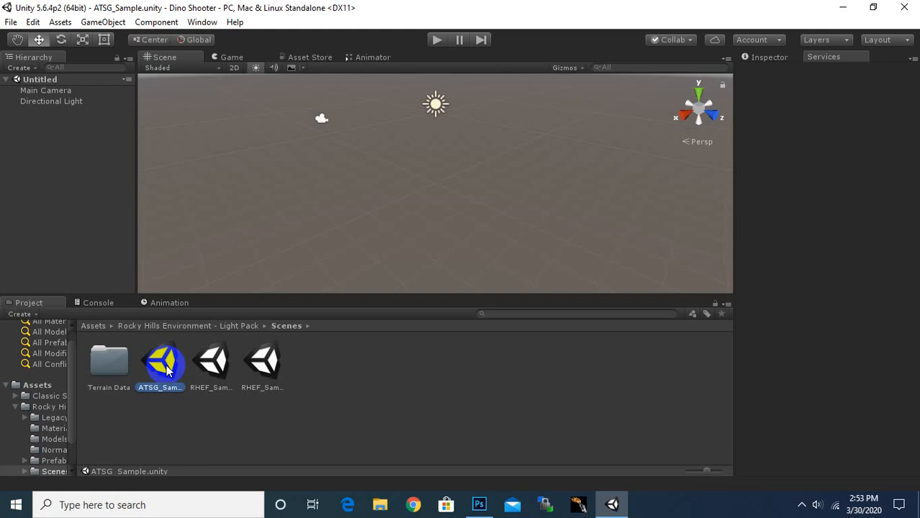
left_click(801, 509)
Run the ATSG_Sample scene in play mode to examine the environment, and stop it
left_click(438, 40)
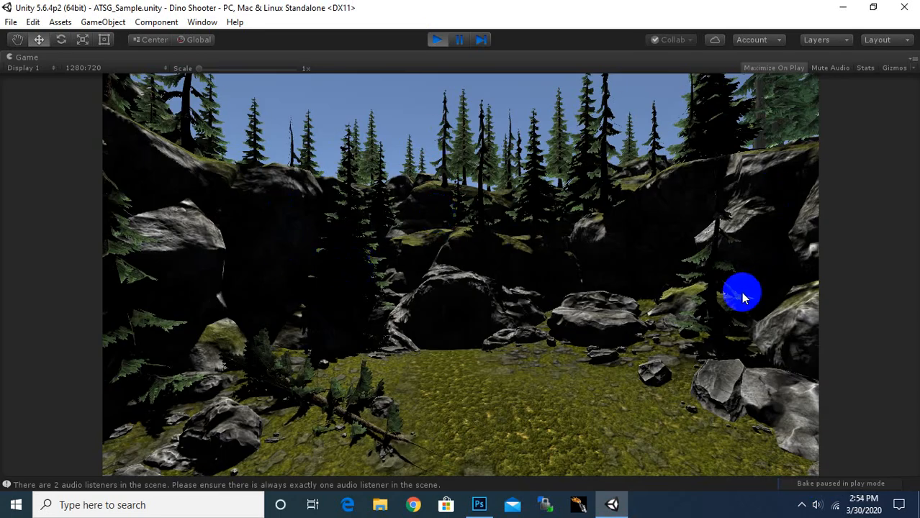
left_click(434, 44)
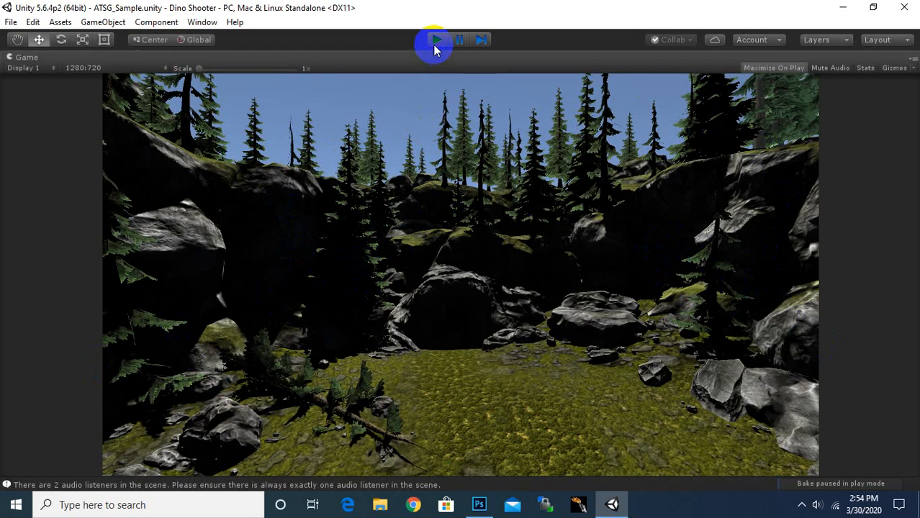
left_click(269, 383)
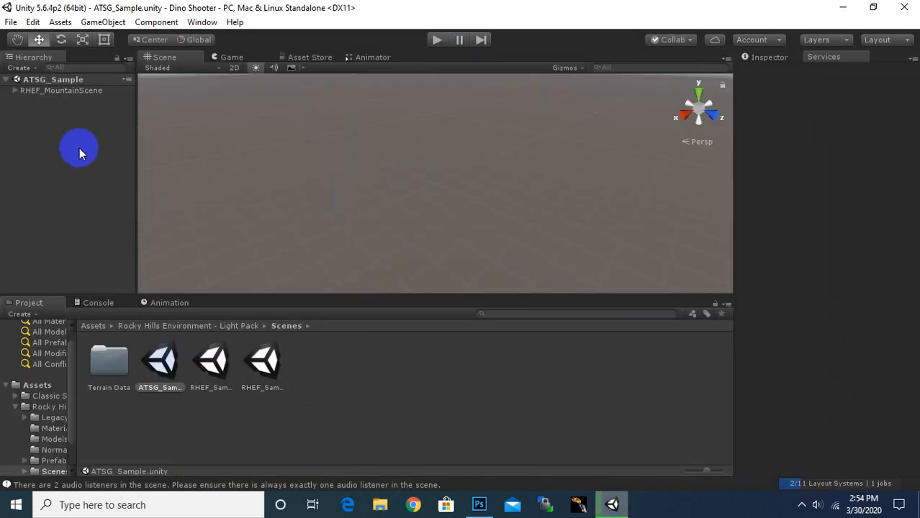
Save a copy of the open scene as Scene1 in the Scenes folder under Assets, and show the Assets root folder
left_click(11, 22)
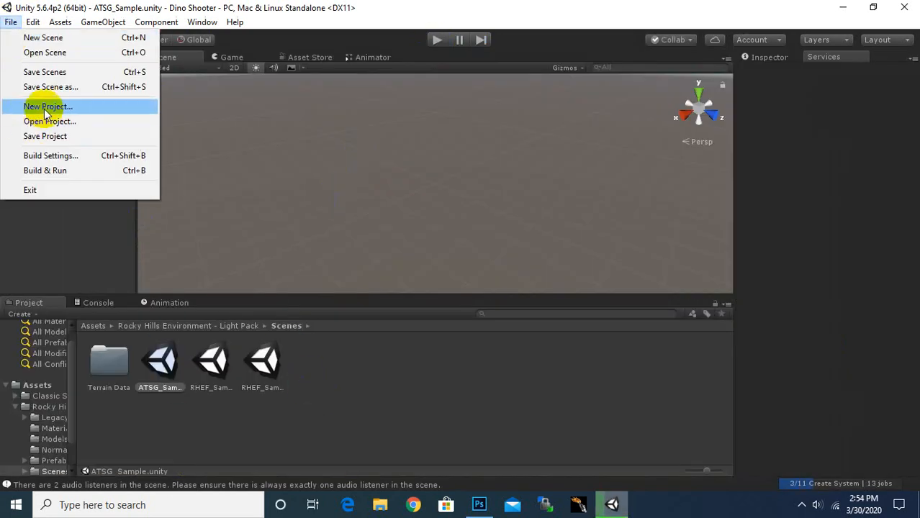
left_click(51, 87)
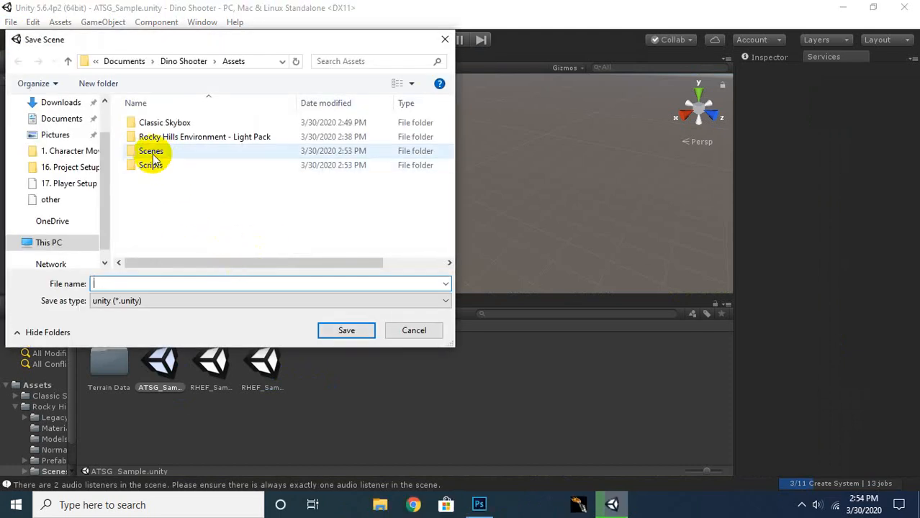
double_click(151, 151)
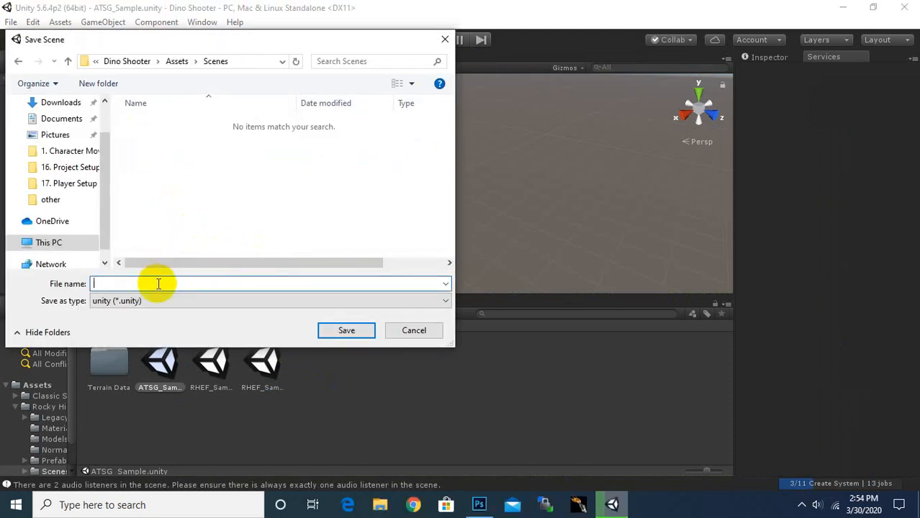
type("Scene1")
key("Return")
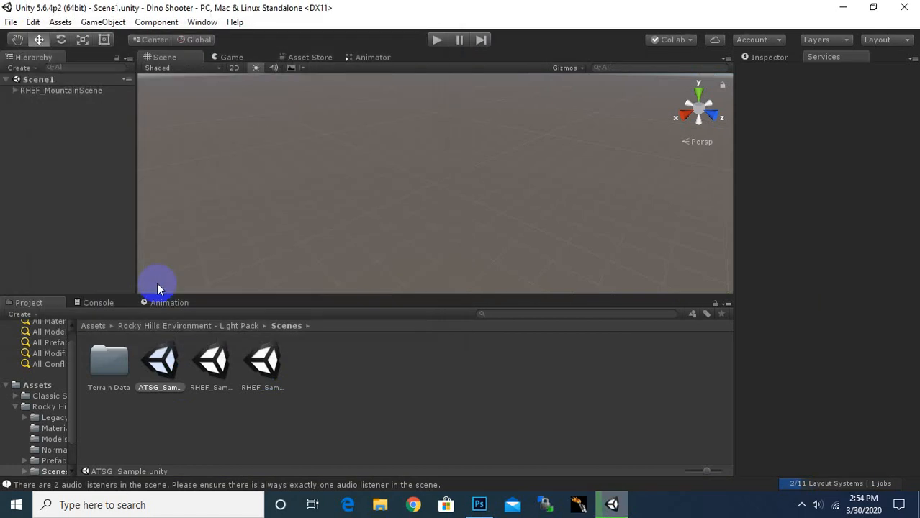
left_click(93, 326)
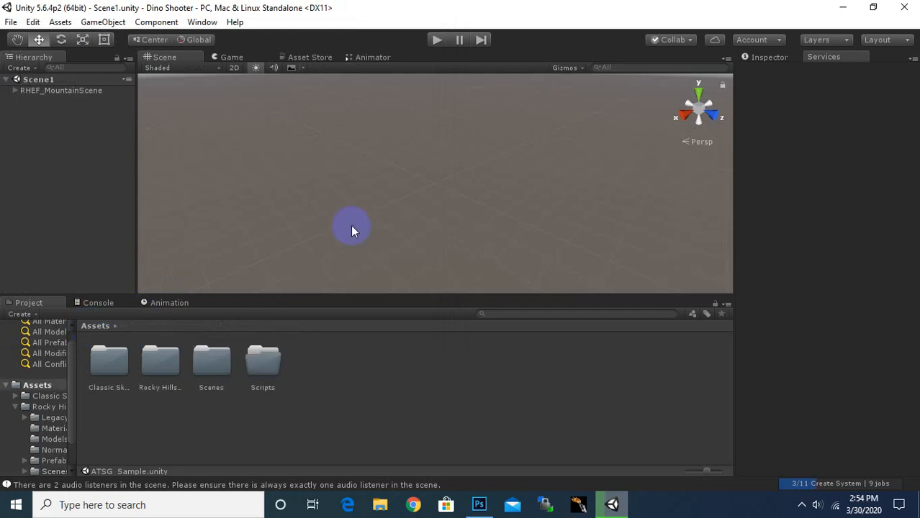
Add a directional light to Scene1
scroll(368, 210, "down", 5)
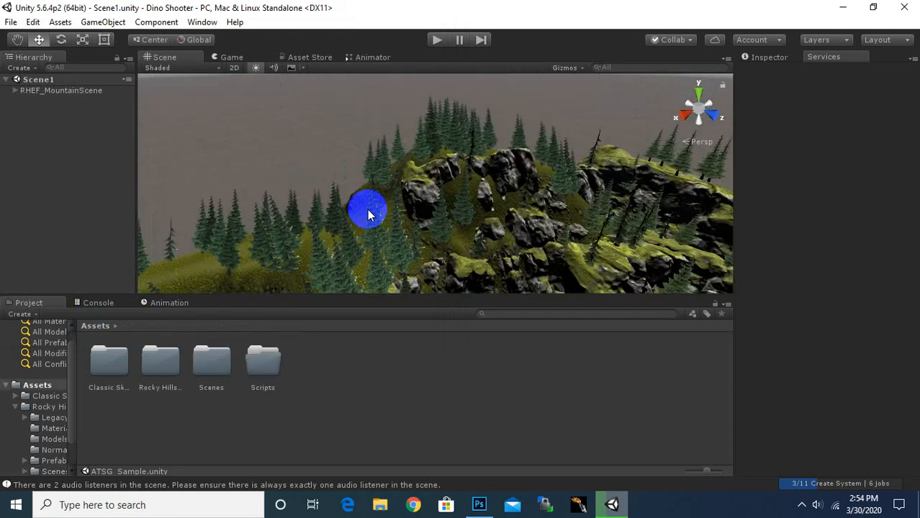
middle_click_drag(530, 226, 493, 149)
scroll(494, 150, "down", 5)
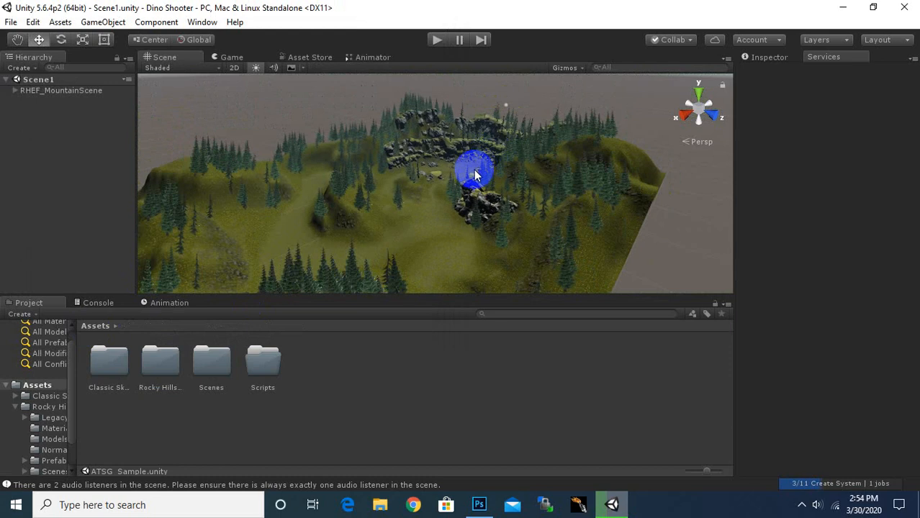
middle_click_drag(402, 194, 485, 212)
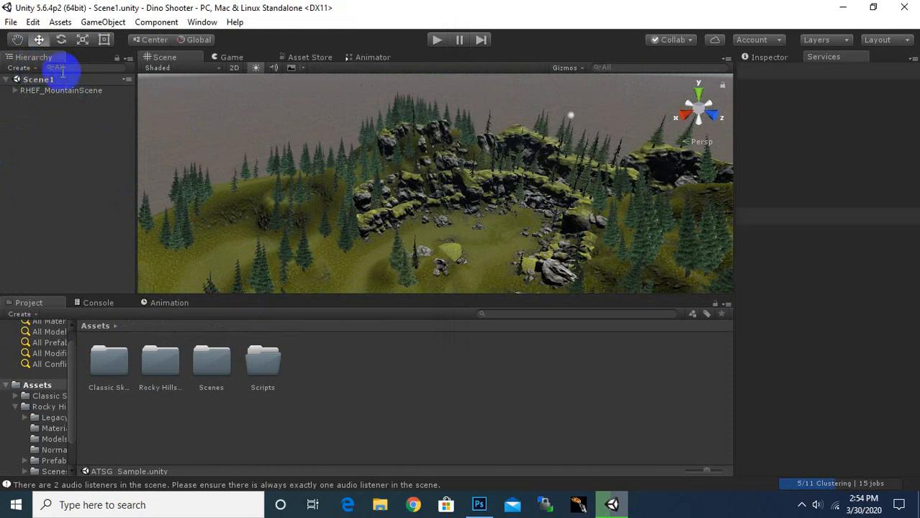
left_click(19, 68)
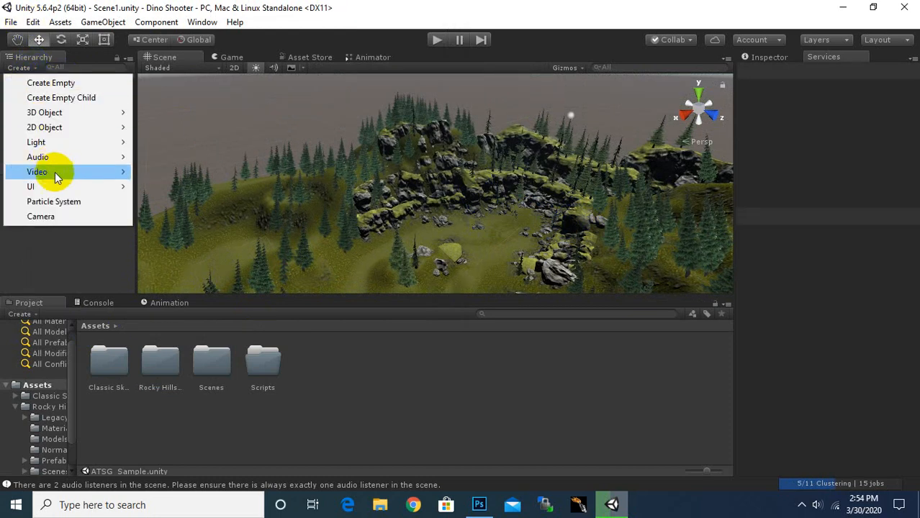
mouse_move(62, 148)
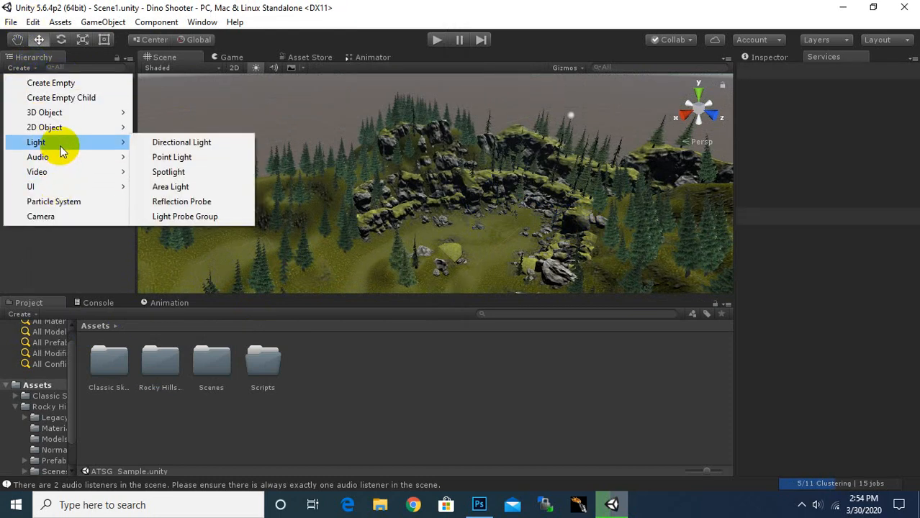
left_click(161, 141)
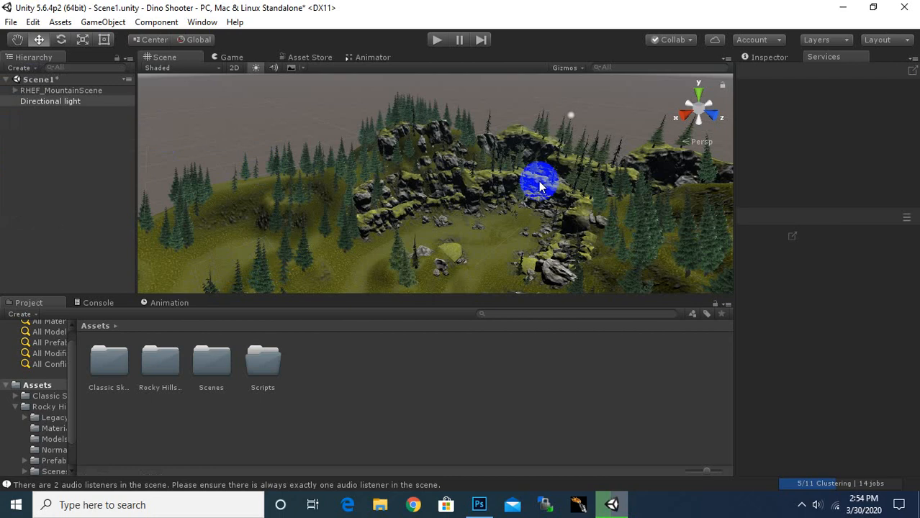
Run Scene1 in play mode to examine the lighting on the terrain and rocks, and stop it
scroll(536, 180, "down", 5)
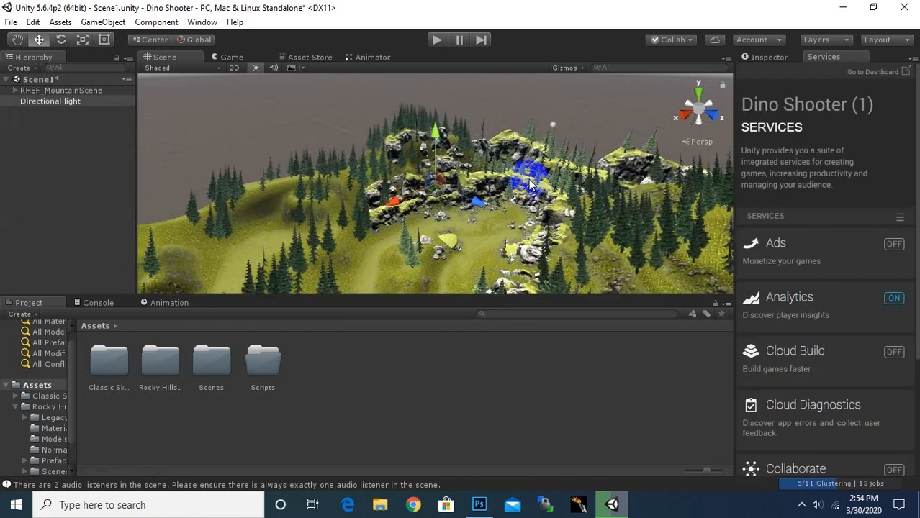
middle_click_drag(568, 208, 544, 216)
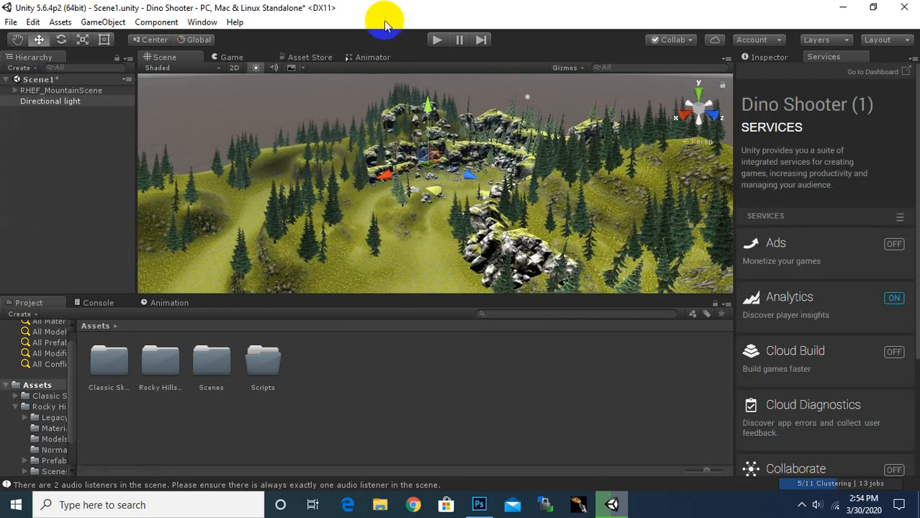
left_click(436, 39)
left_click_drag(468, 192, 468, 212)
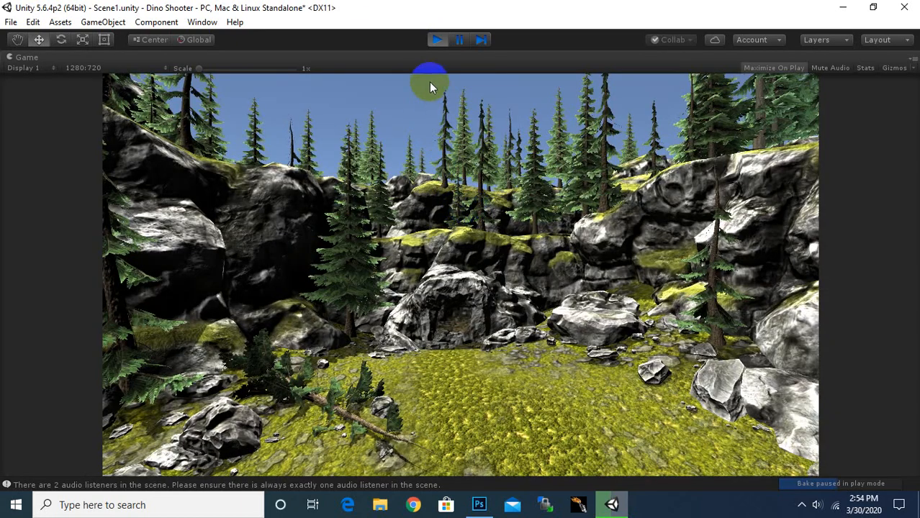
left_click(439, 41)
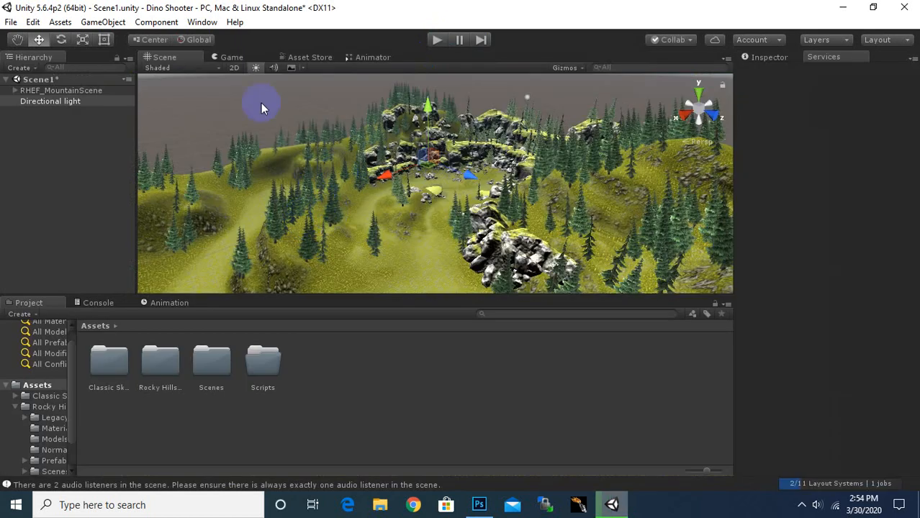
Assign sky12 from the Classic Skybox folder as the skybox material in the scene's lighting settings
double_click(126, 370)
scroll(439, 418, "down", 2)
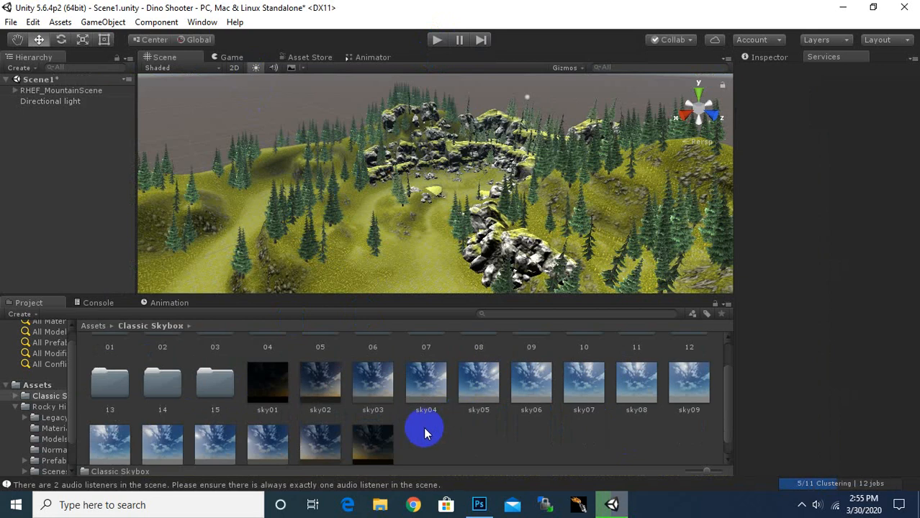
left_click(201, 22)
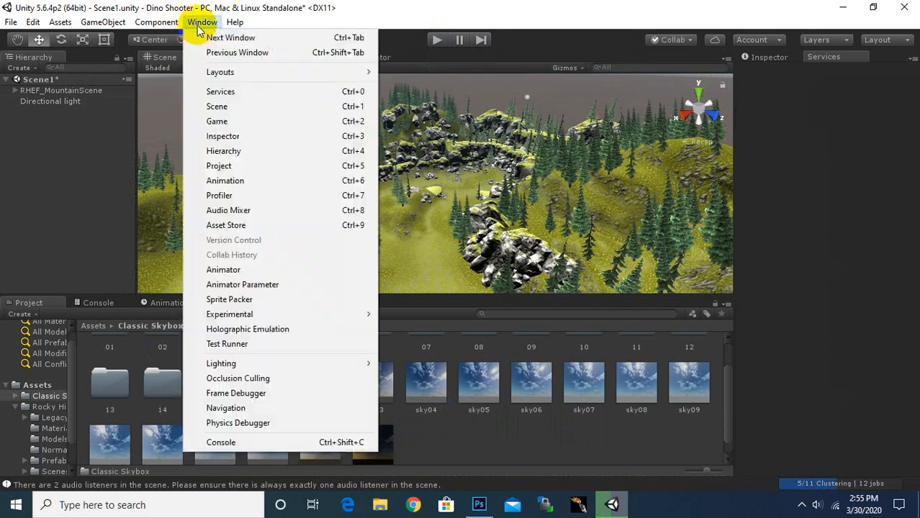
mouse_move(282, 365)
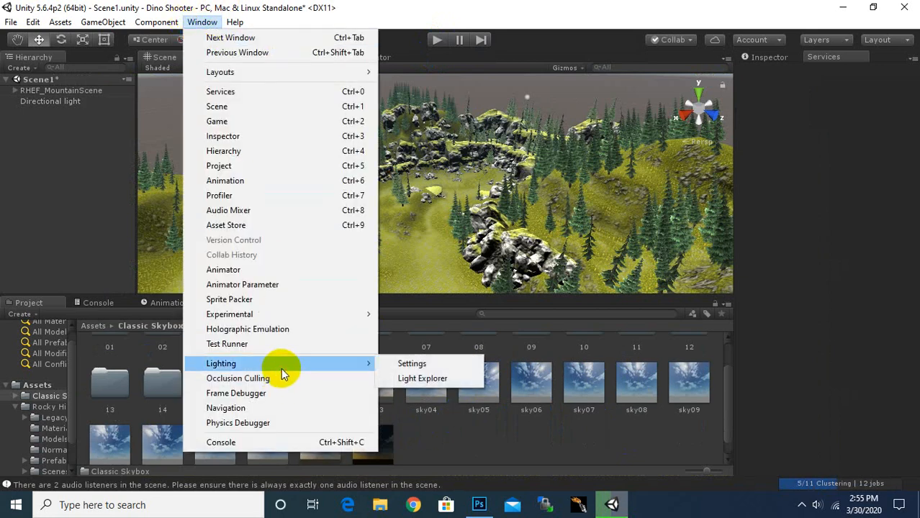
left_click(387, 365)
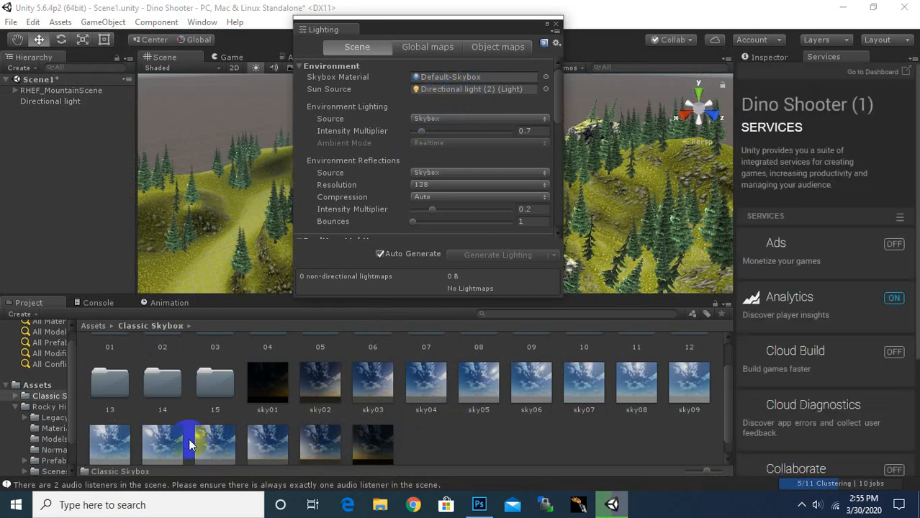
left_click_drag(209, 450, 476, 67)
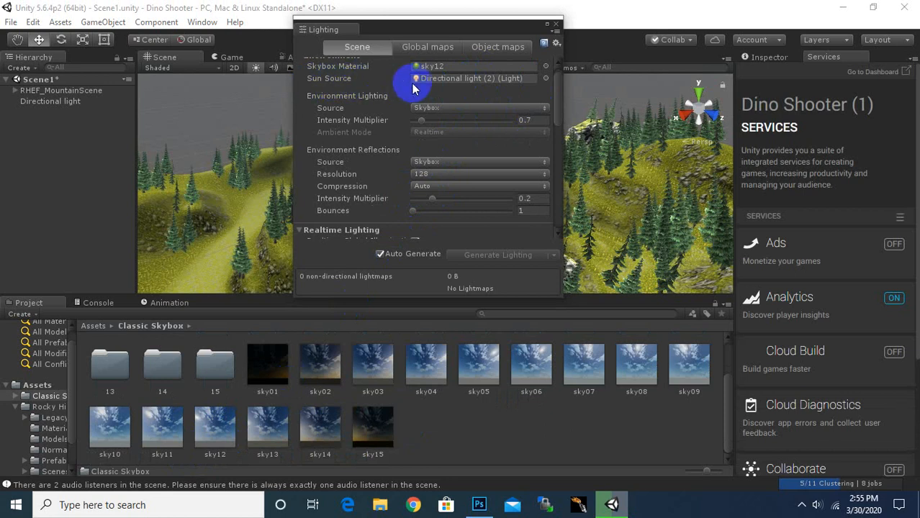
Set the lighting's sun source to the new Directional light, and test the scene in play mode before returning to the Assets folder
left_click_drag(57, 101, 475, 79)
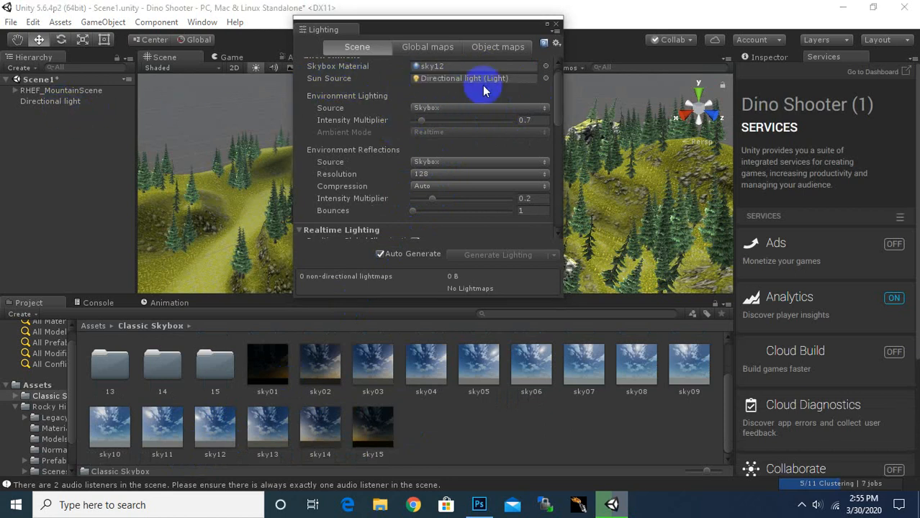
left_click(556, 28)
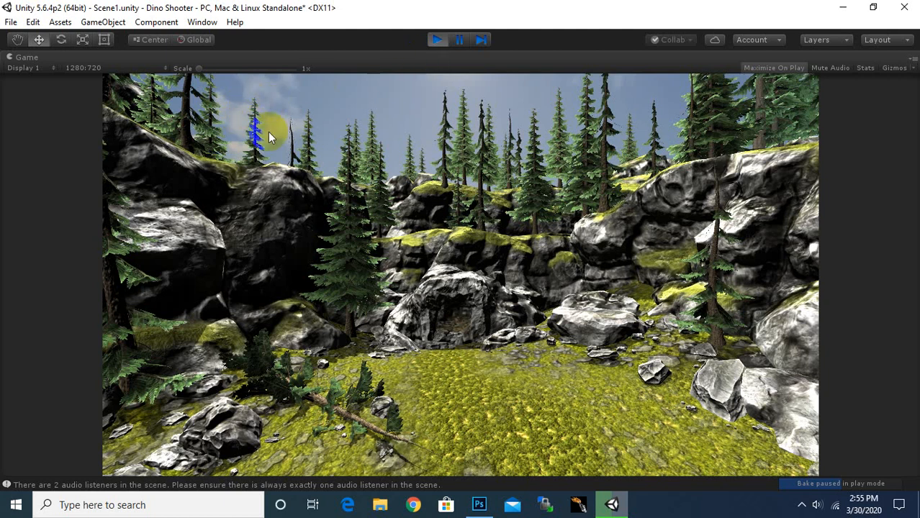
left_click(438, 41)
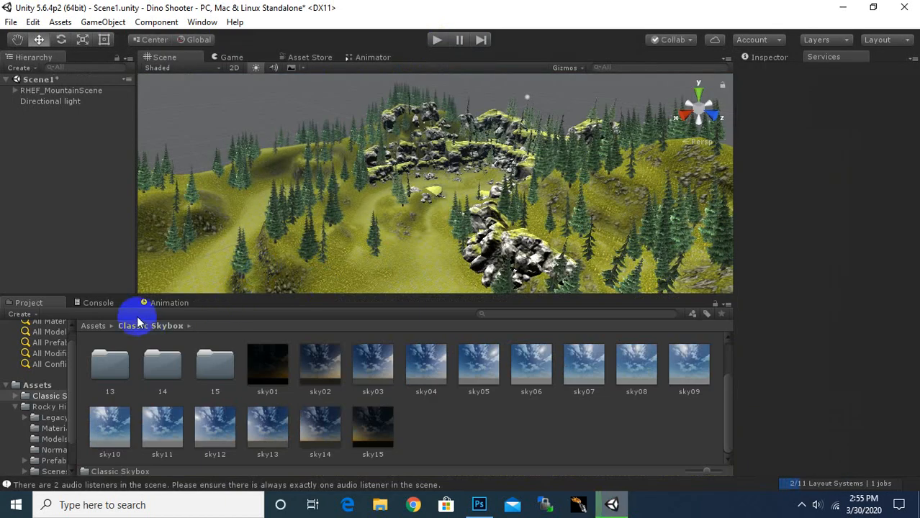
left_click(93, 326)
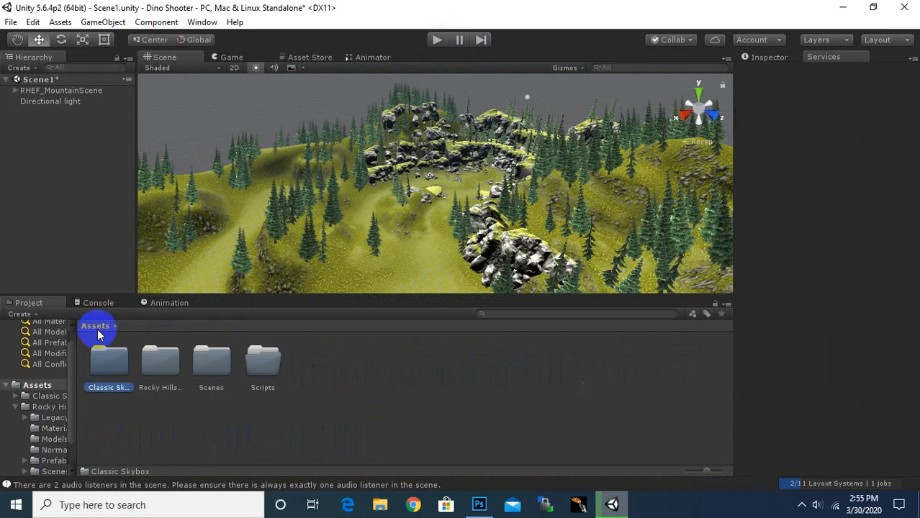